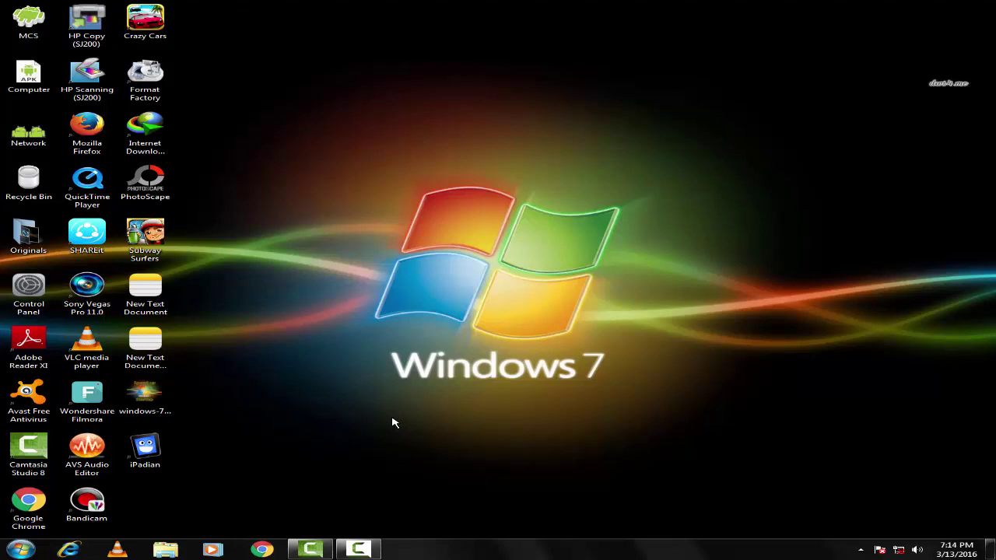
right_click(347, 314)
click(381, 341)
- Launch Wondershare Filmora from the desktop
click(98, 391)
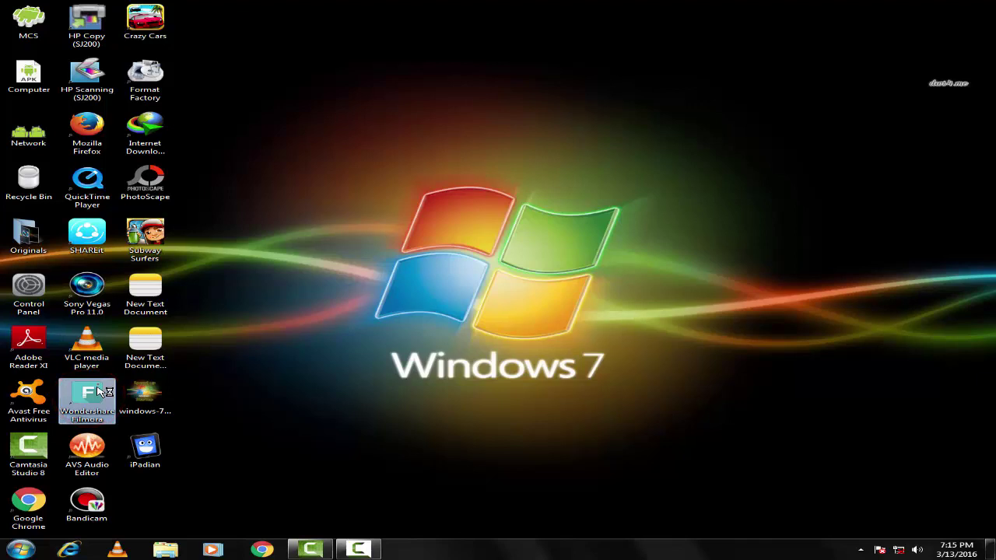
double_click(100, 390)
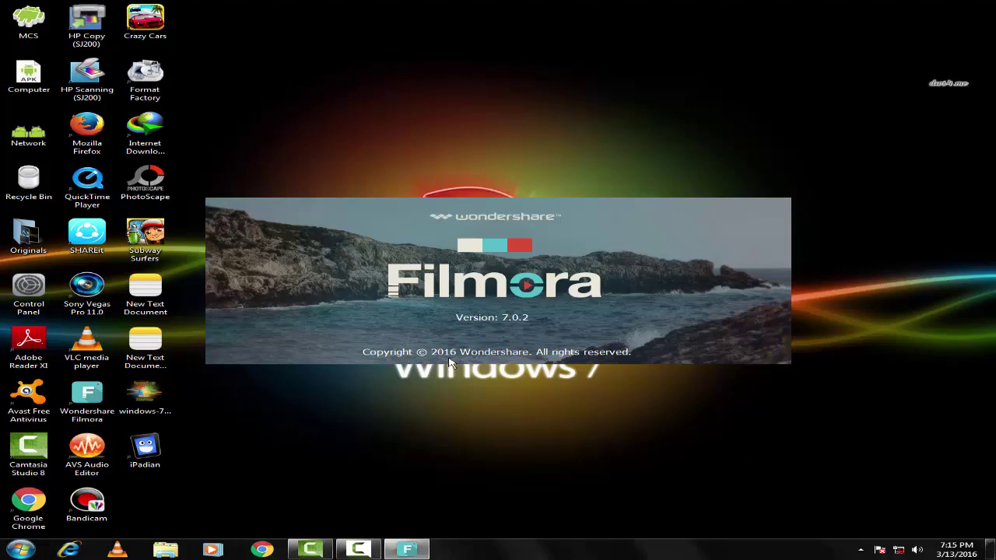
right_click(332, 133)
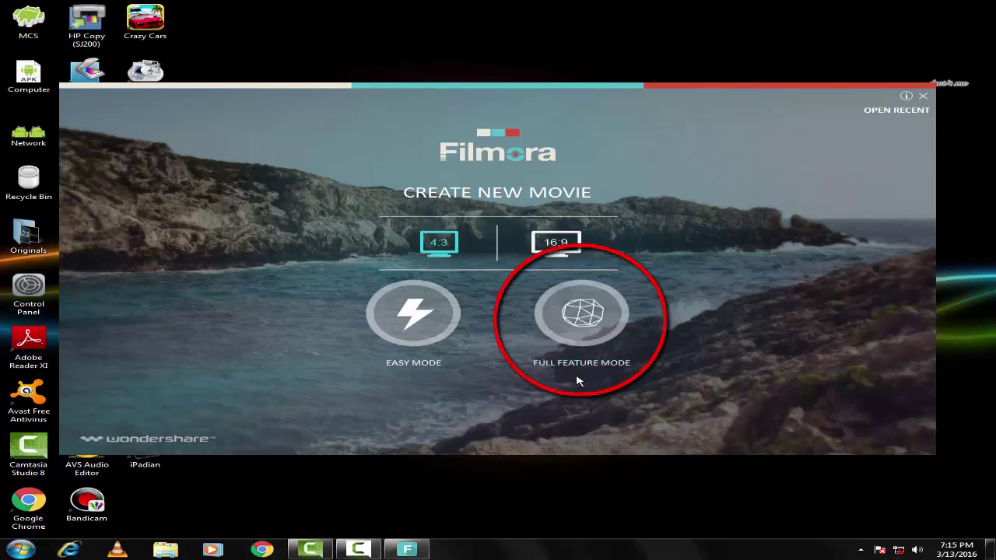
right_click(304, 39)
click(345, 69)
right_click(285, 39)
click(322, 69)
right_click(296, 69)
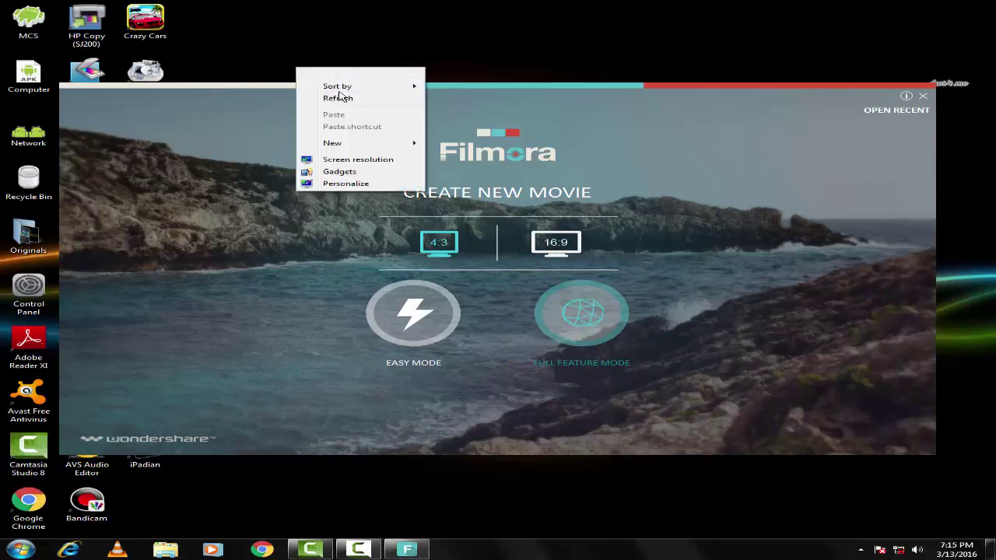
click(342, 101)
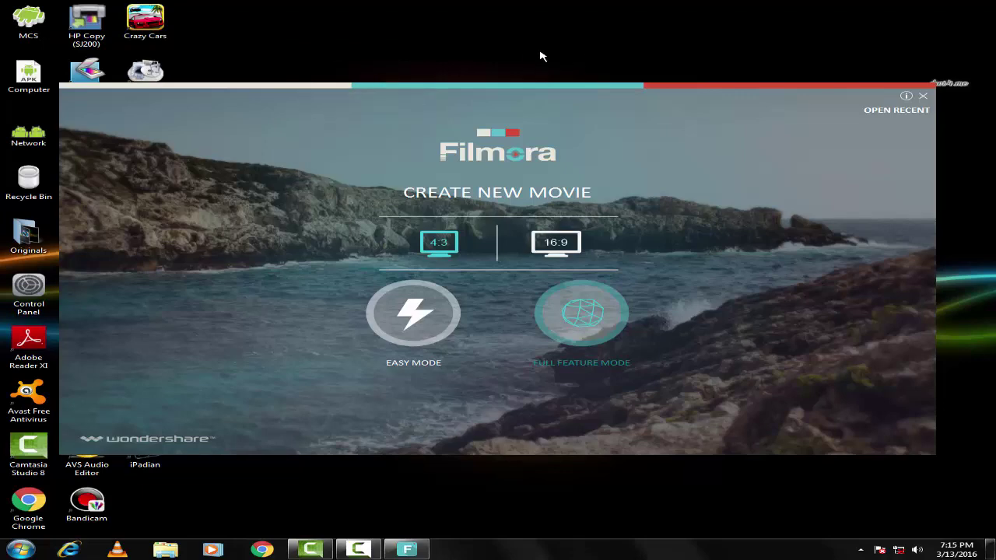
right_click(360, 40)
click(397, 67)
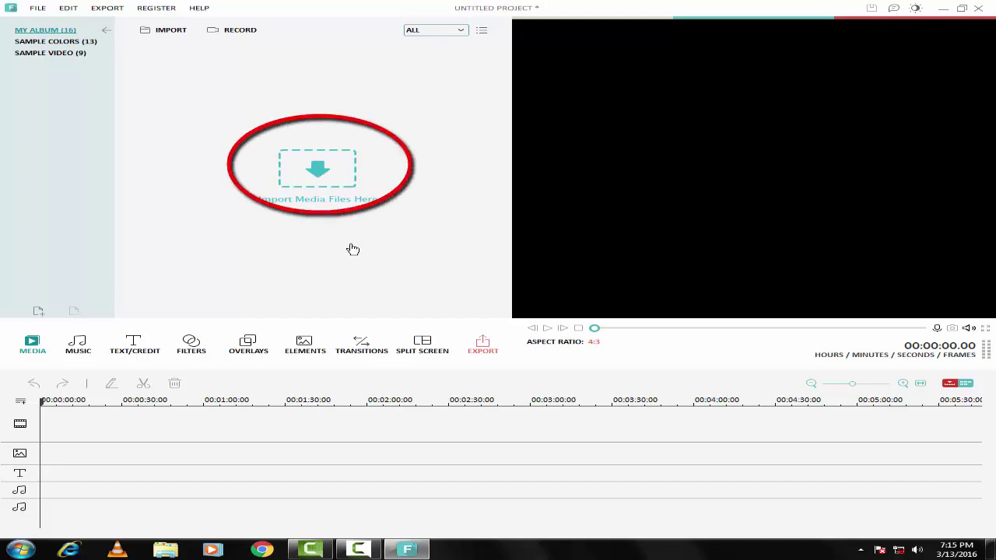
- Import My Video7 from the Wondershare Filmora Output folder in the Documents library and play part of it in the preview
click(316, 184)
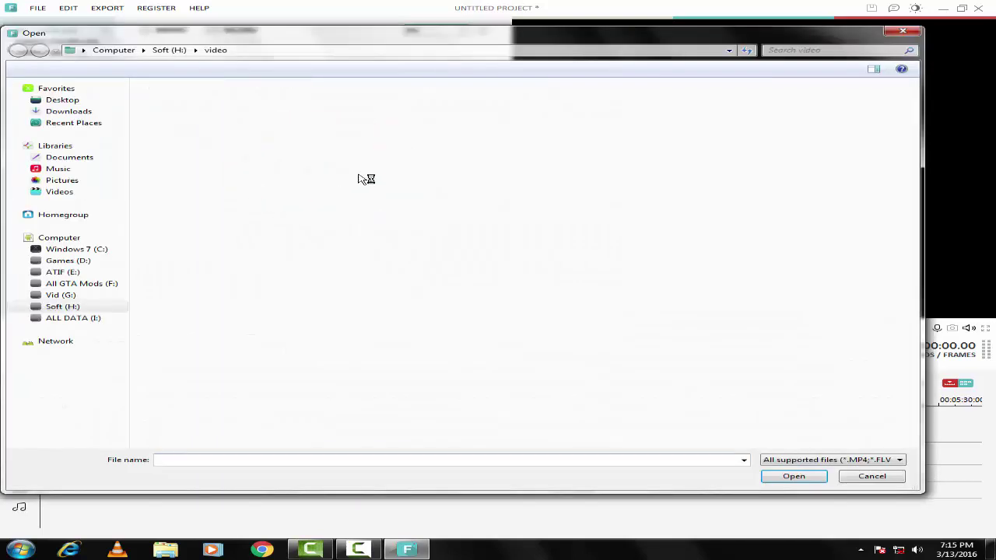
click(92, 160)
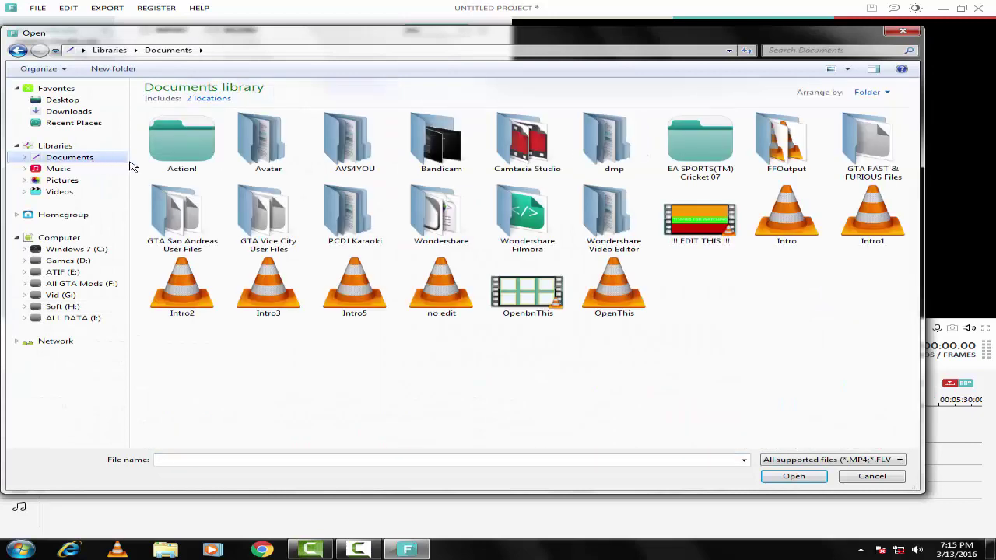
double_click(523, 217)
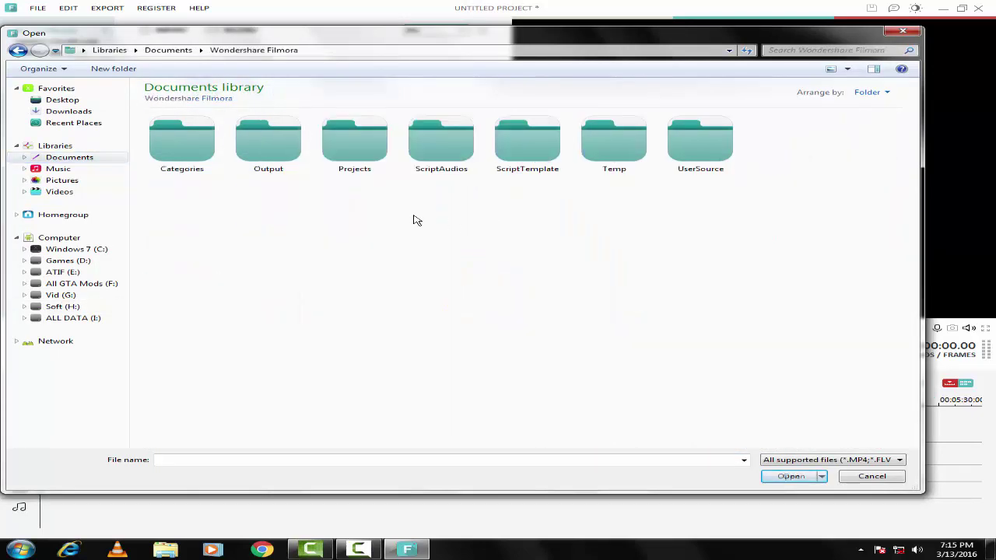
double_click(269, 140)
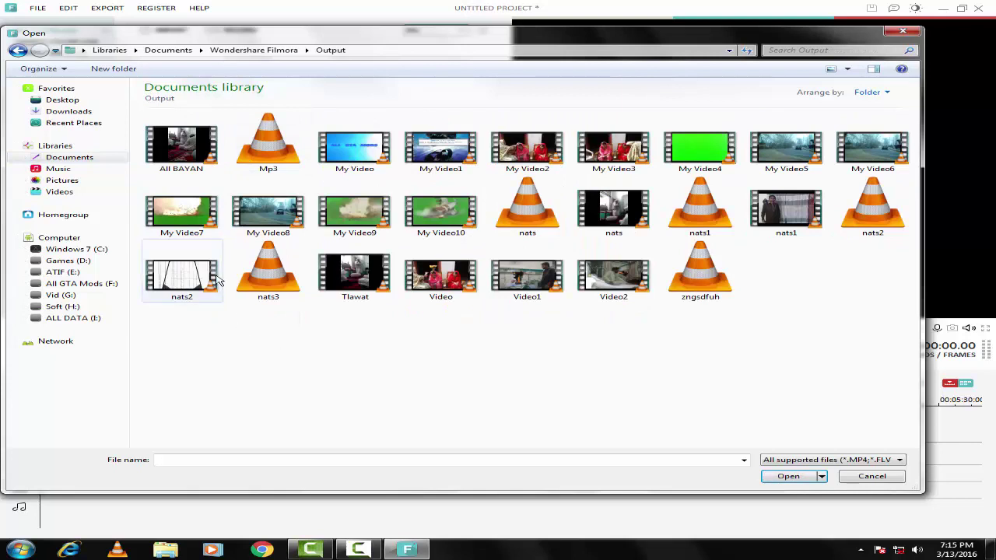
click(195, 232)
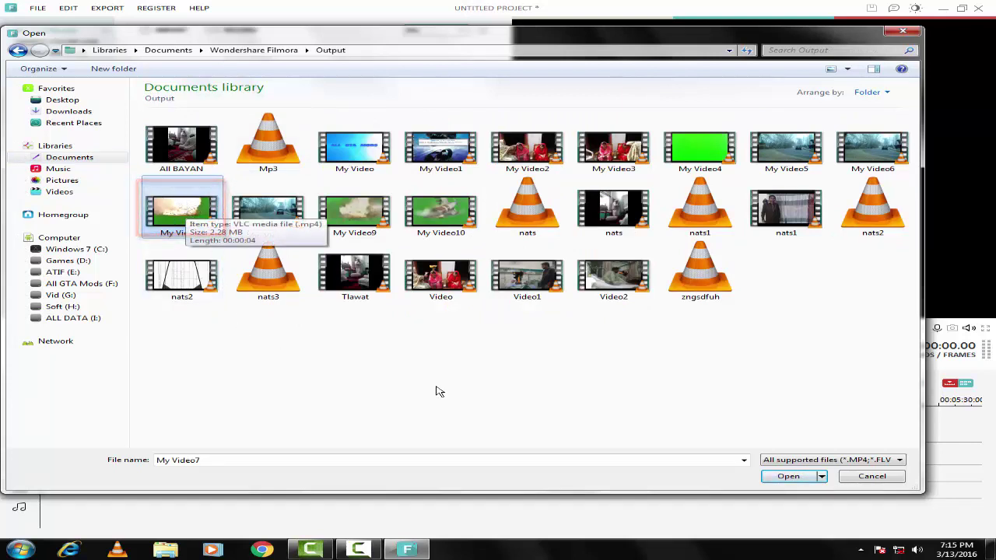
click(787, 479)
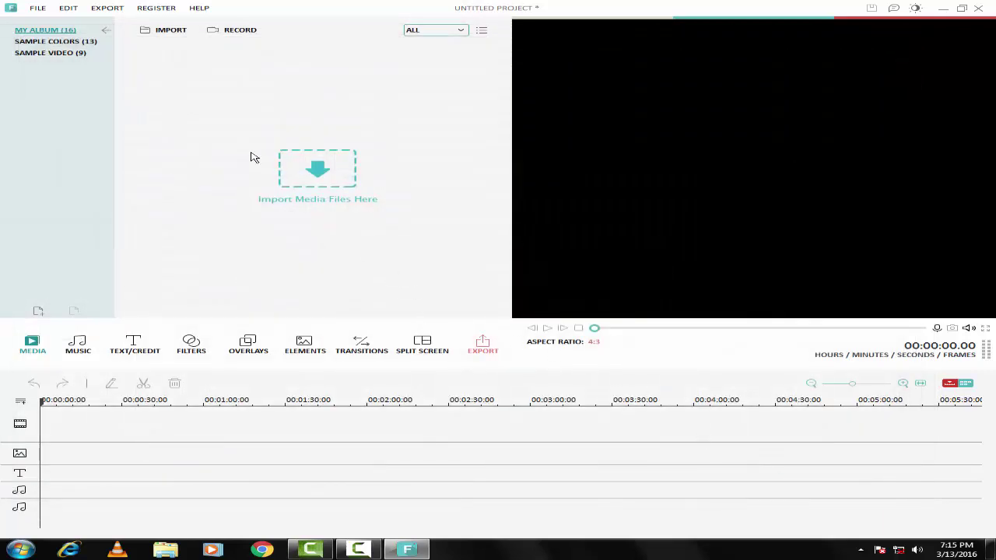
click(547, 329)
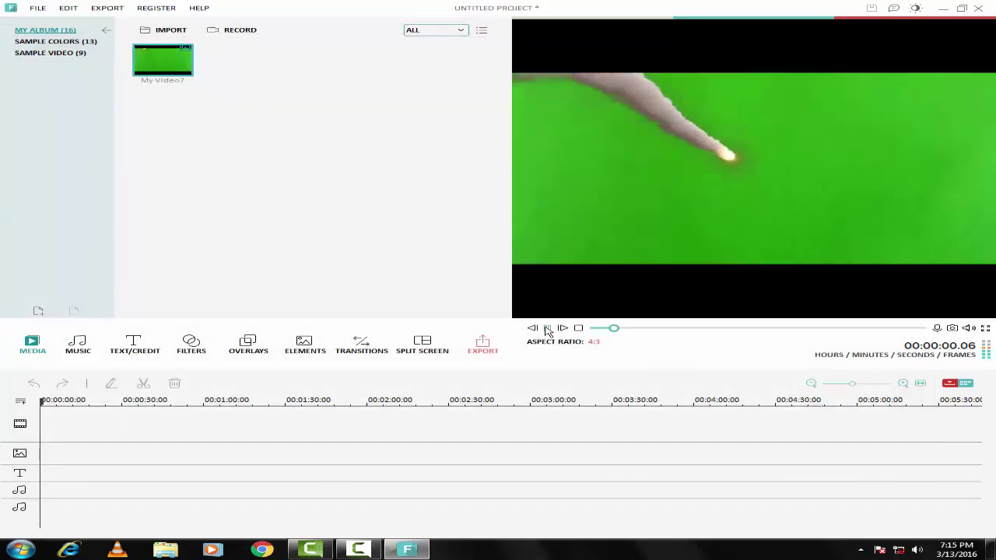
click(548, 329)
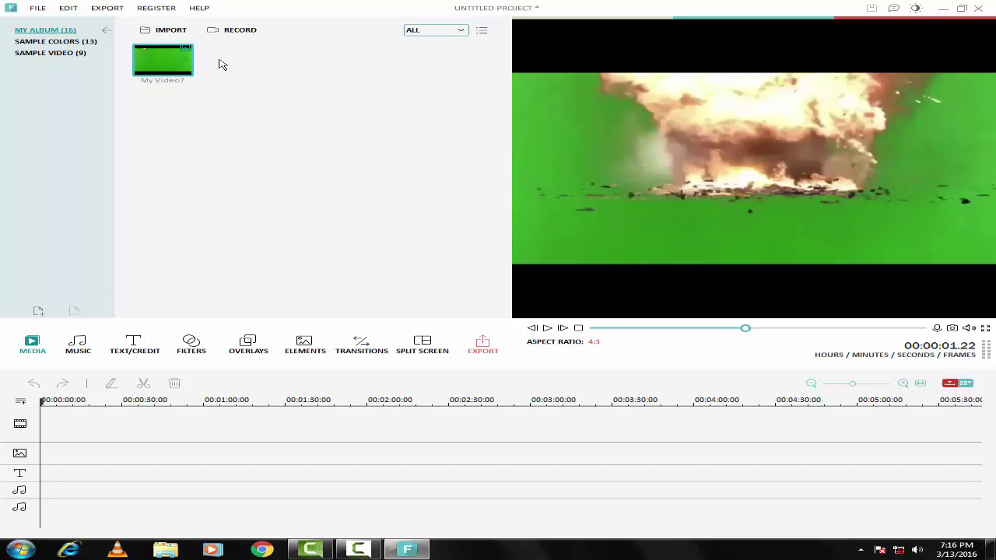
- Import the "street video background free royalty footage" clip from the video folder on the Soft (H:) drive
click(173, 35)
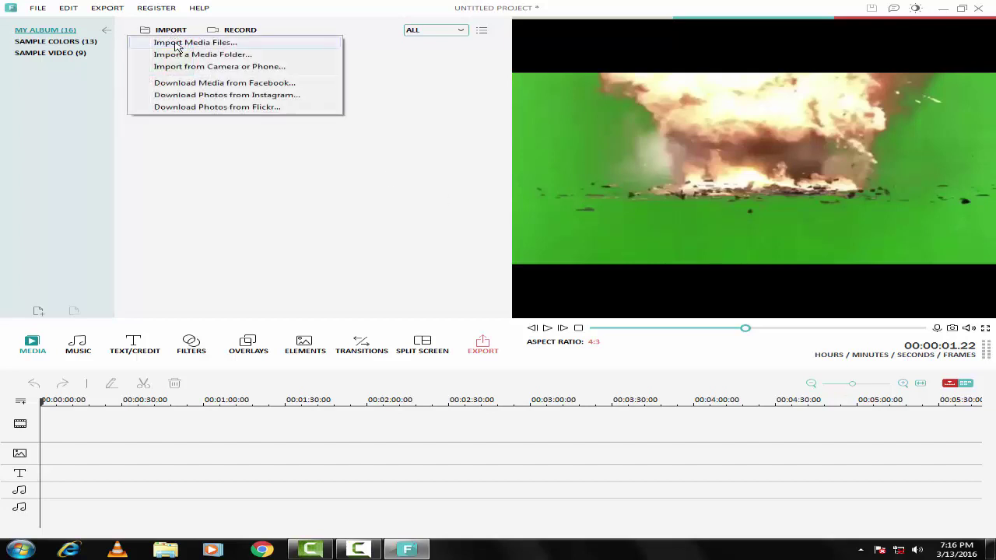
click(178, 42)
click(78, 238)
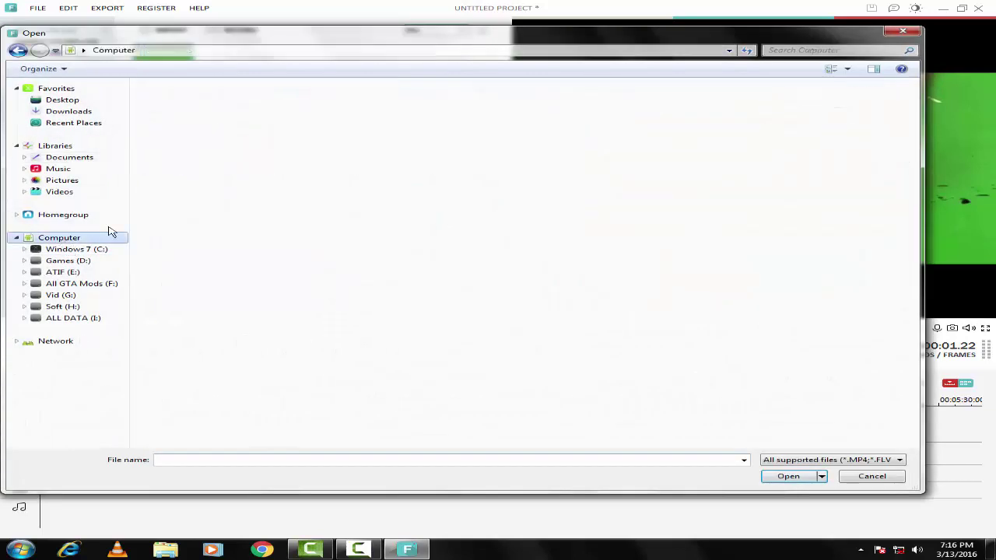
double_click(305, 154)
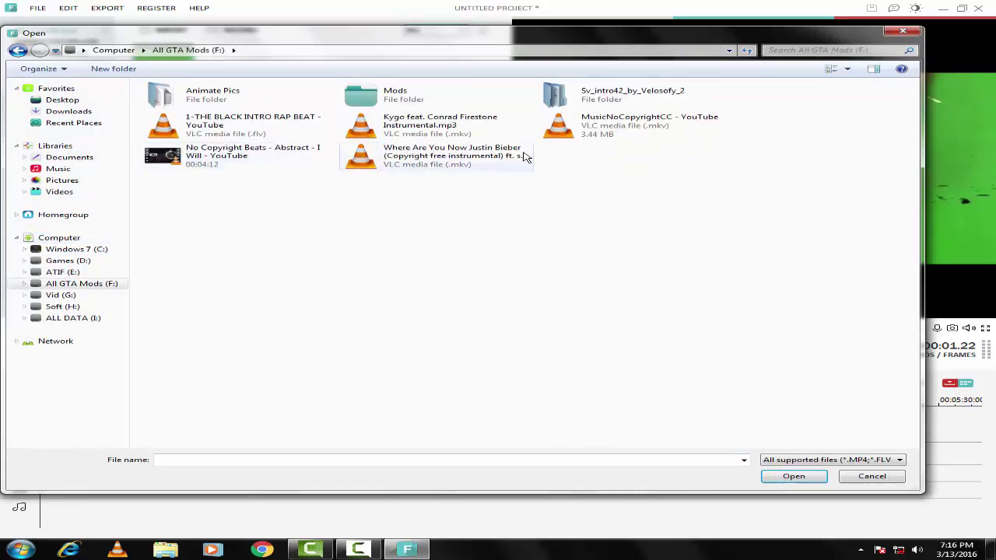
double_click(410, 101)
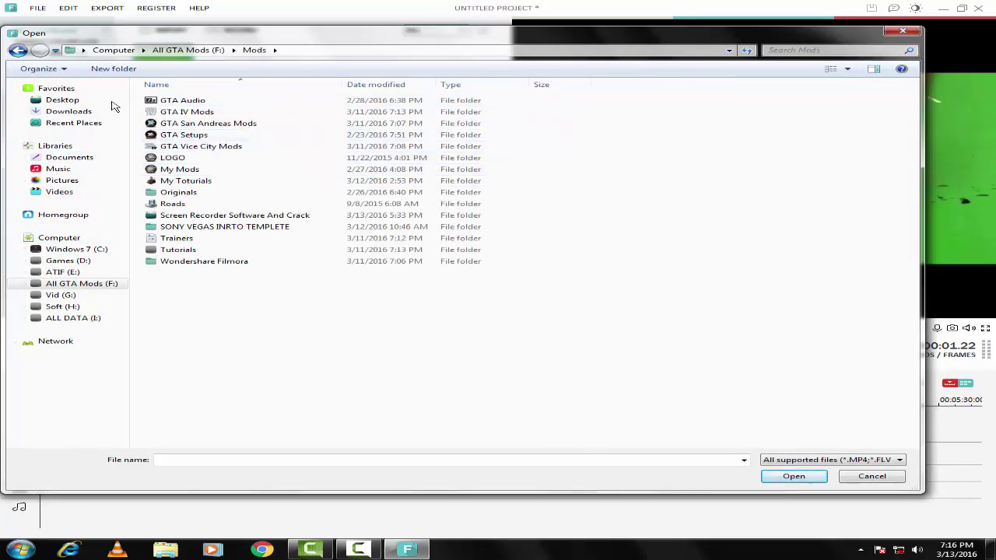
click(19, 50)
click(62, 306)
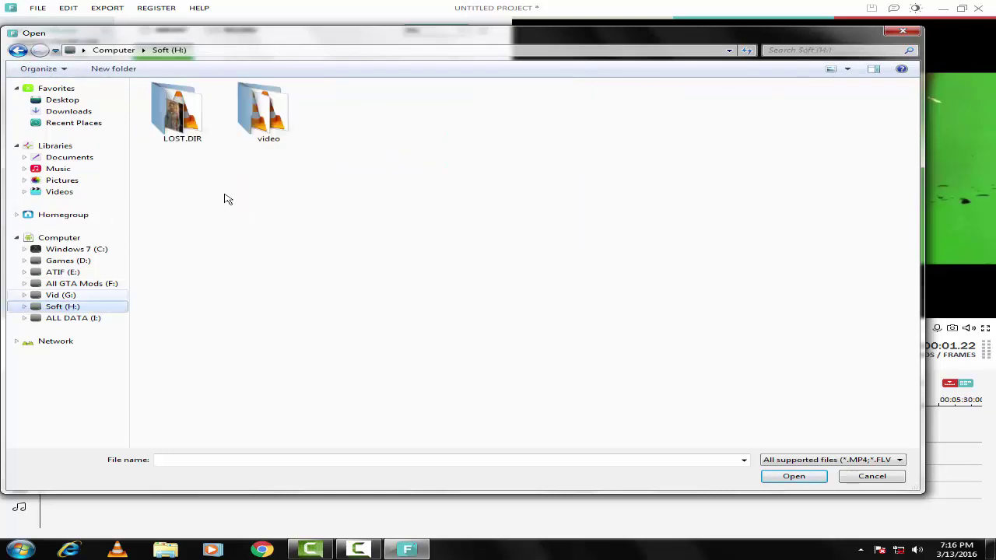
double_click(263, 112)
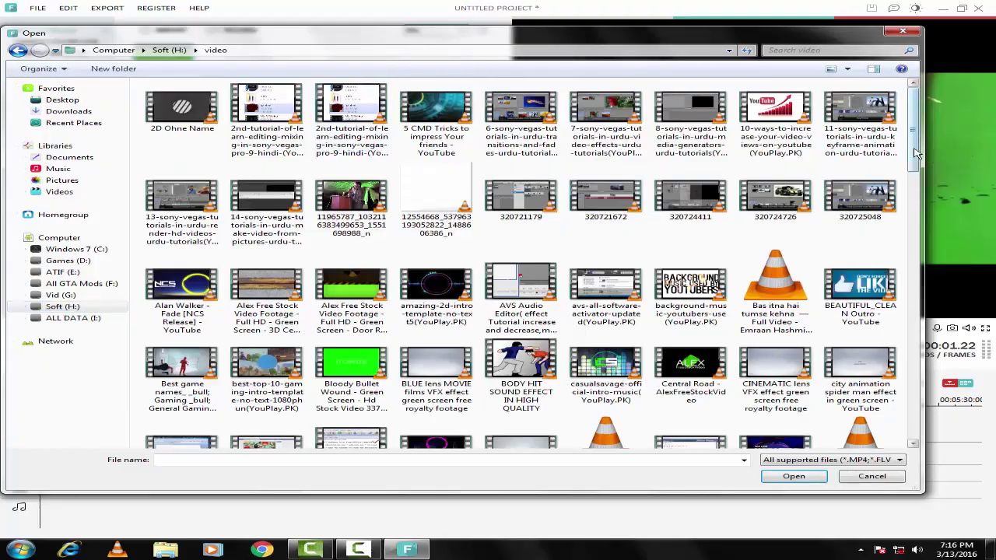
drag(916, 153, 902, 425)
click(356, 243)
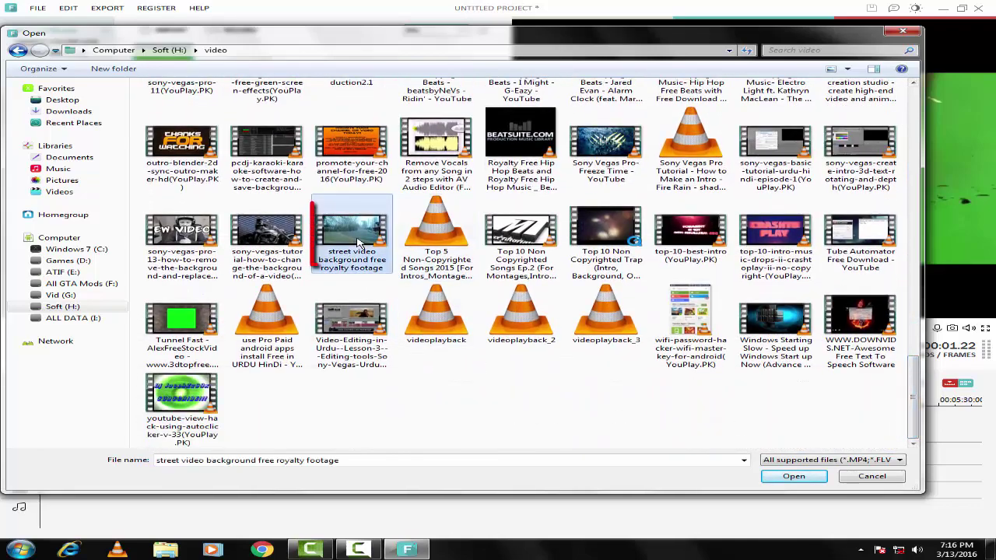
click(787, 477)
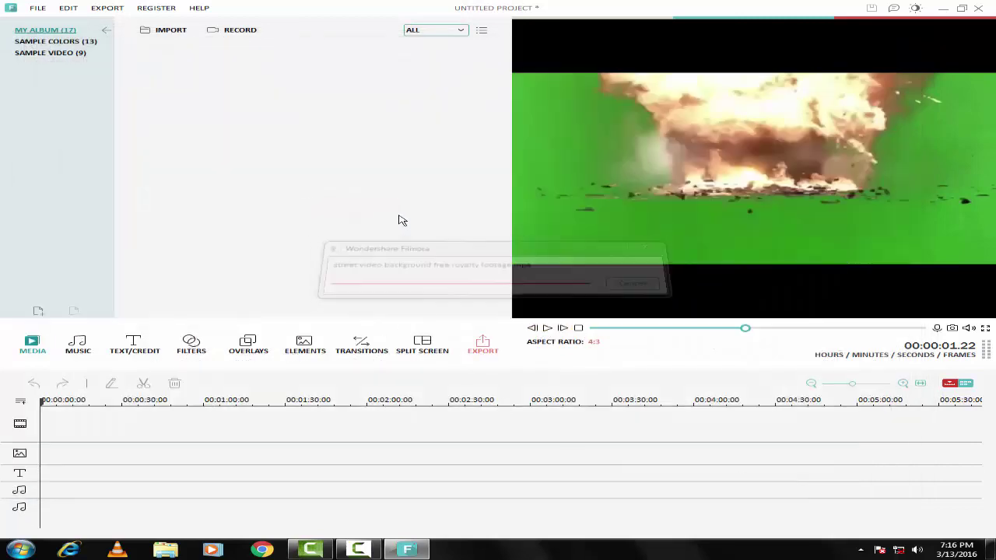
- Place the street video at the start of the video track and My Video7 on the overlay track below at about 9 seconds
click(260, 68)
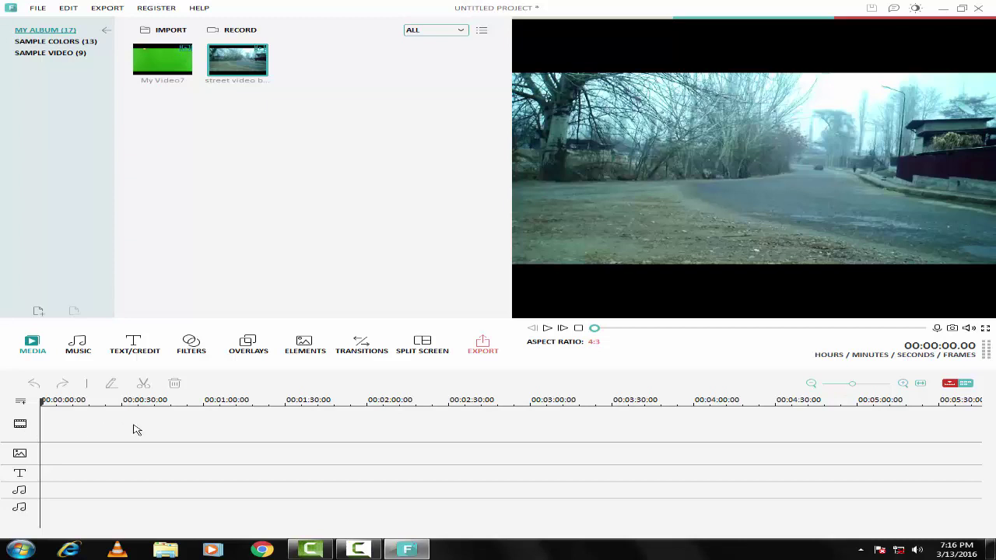
mouse_move(243, 69)
mouse_down()
mouse_move(158, 356)
mouse_move(122, 420)
mouse_move(130, 402)
mouse_up()
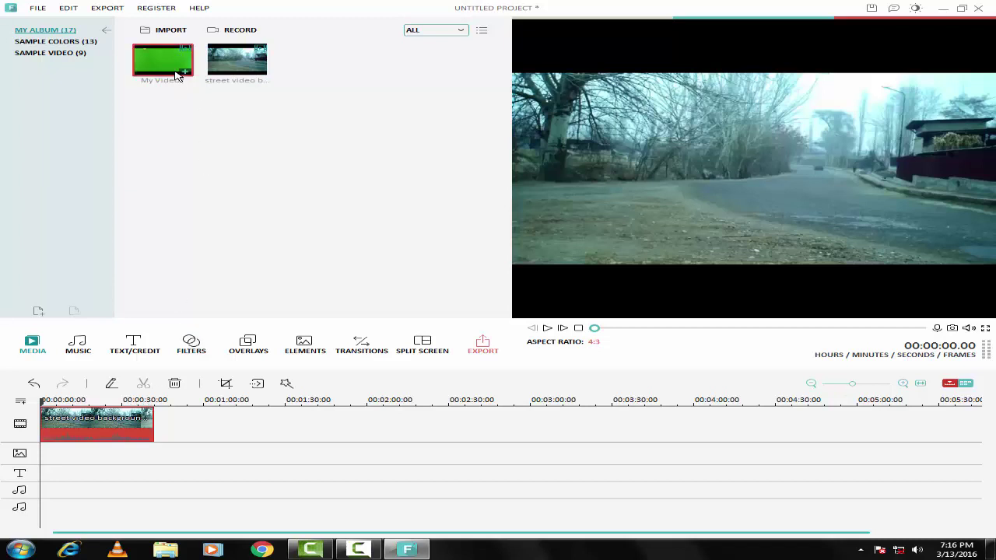
mouse_move(163, 67)
mouse_down()
mouse_move(116, 283)
mouse_move(112, 444)
mouse_move(99, 460)
mouse_move(65, 456)
mouse_up()
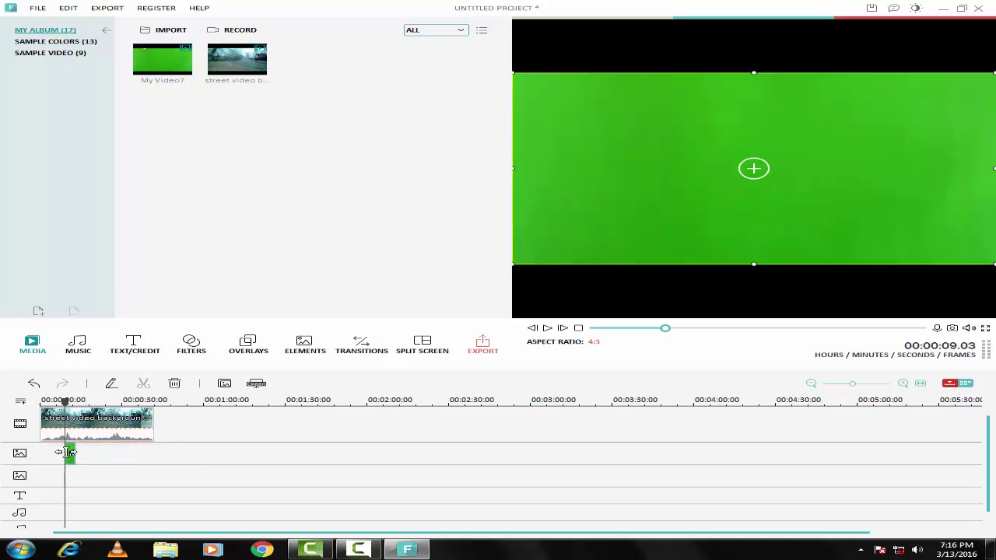
mouse_move(67, 402)
mouse_down()
mouse_move(76, 402)
mouse_move(65, 402)
mouse_up()
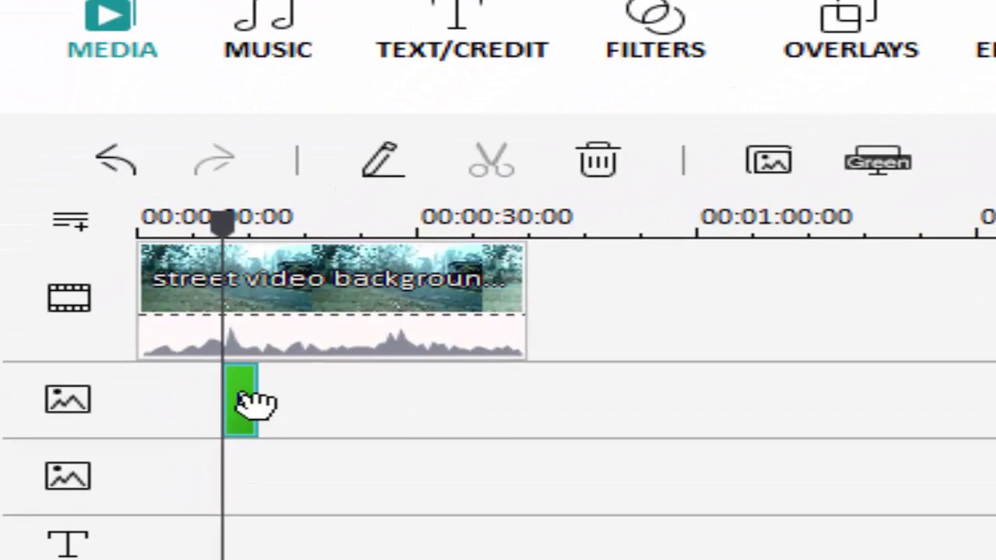
- Open the Green Screen settings of the My Video7 overlay clip and make parts of the clip transparent
right_click(255, 403)
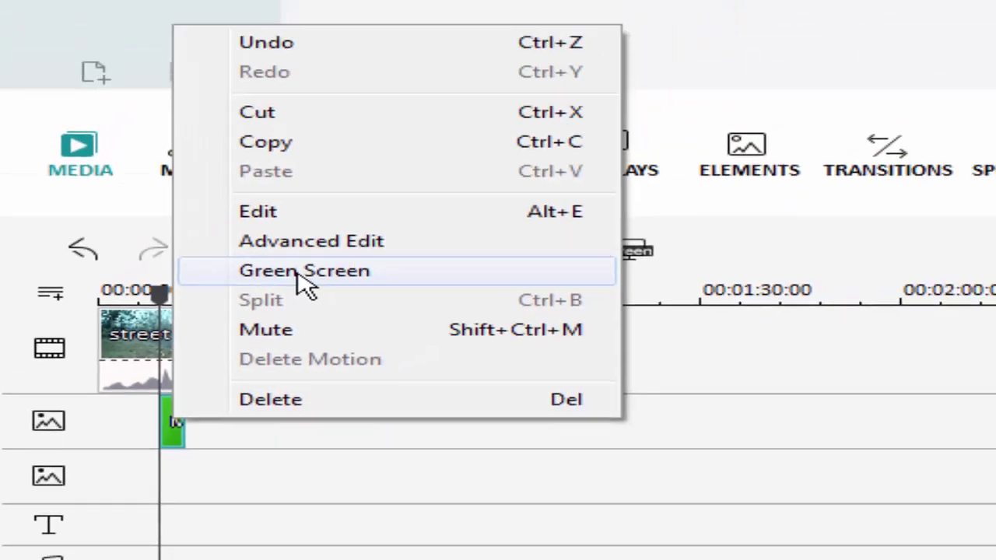
click(420, 193)
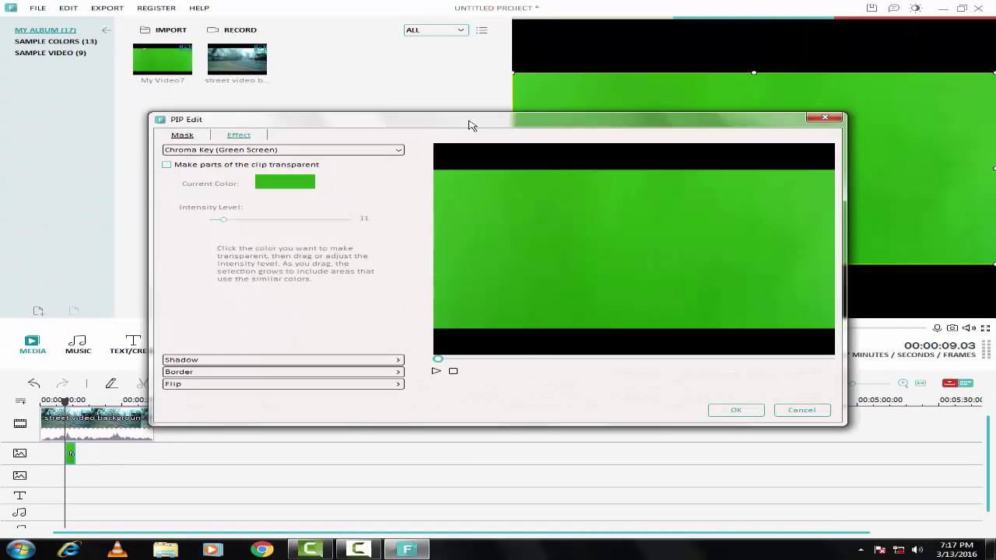
drag(469, 124, 426, 123)
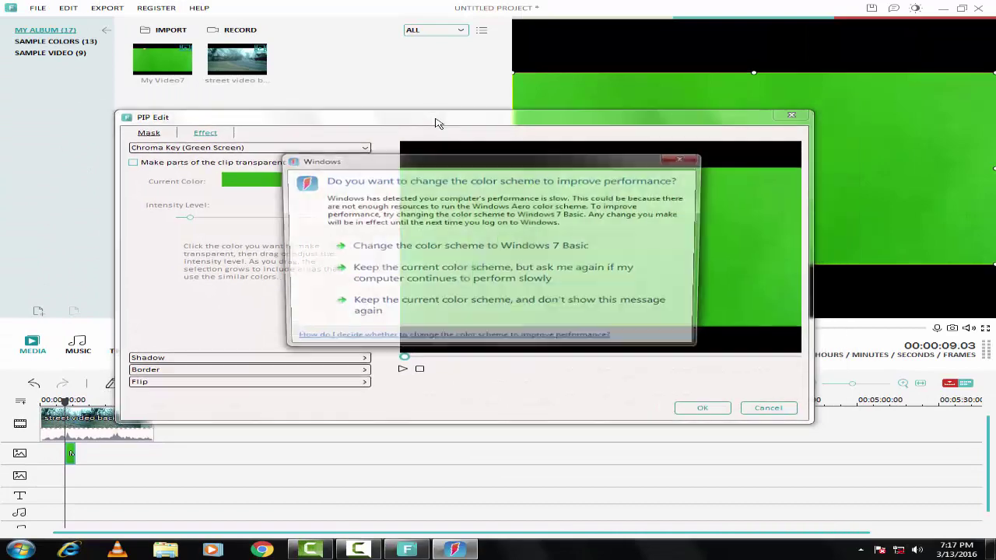
click(684, 159)
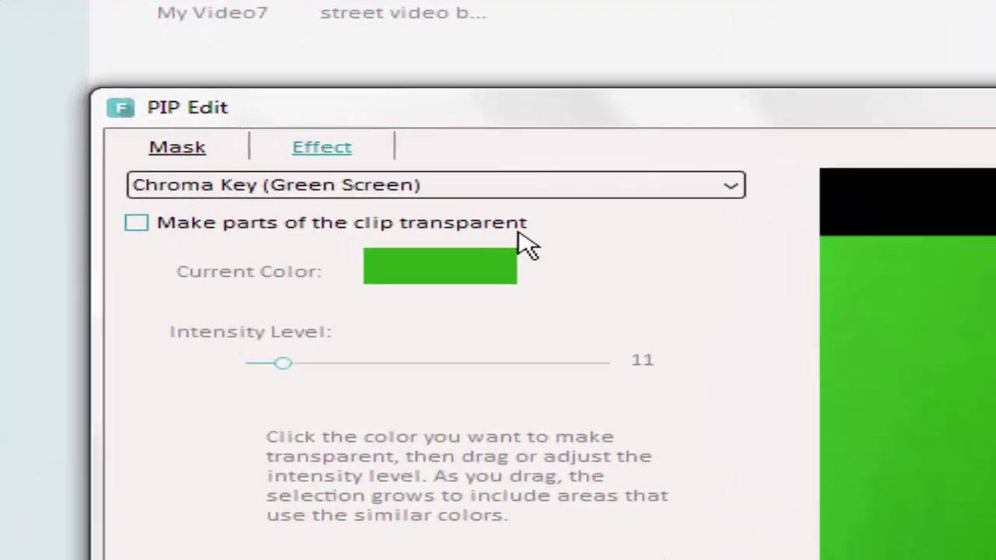
click(139, 227)
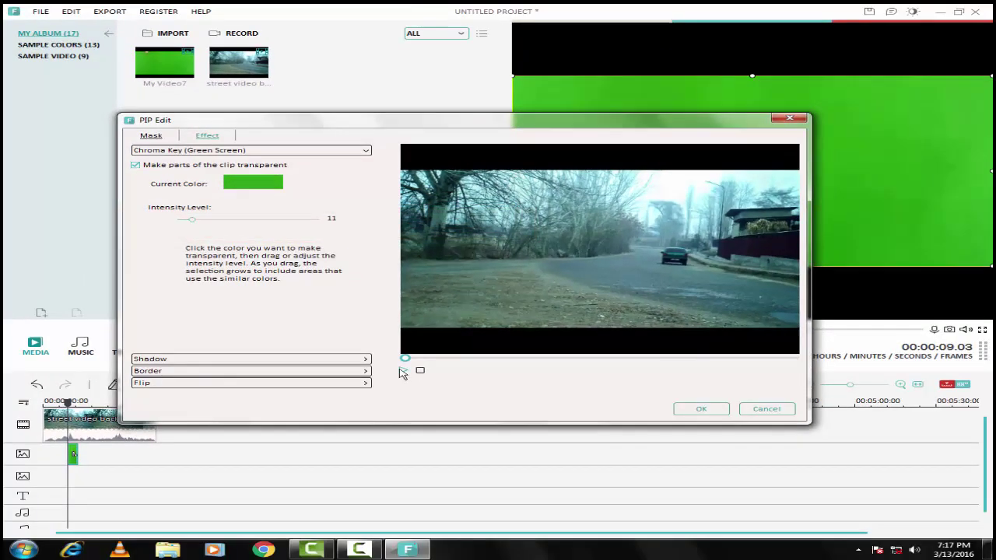
- Play the keyed explosion over the street footage in the effect preview and apply the chroma key
click(404, 371)
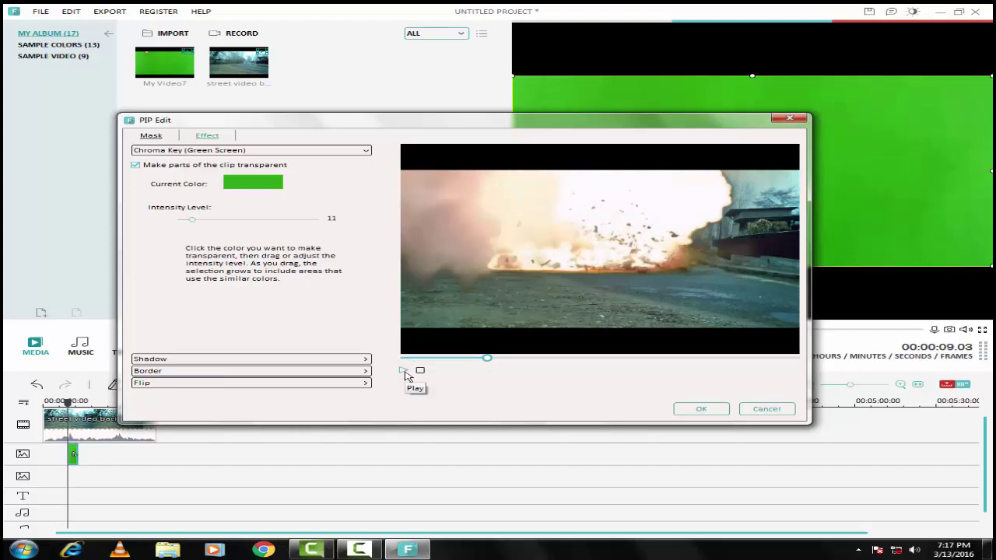
click(404, 373)
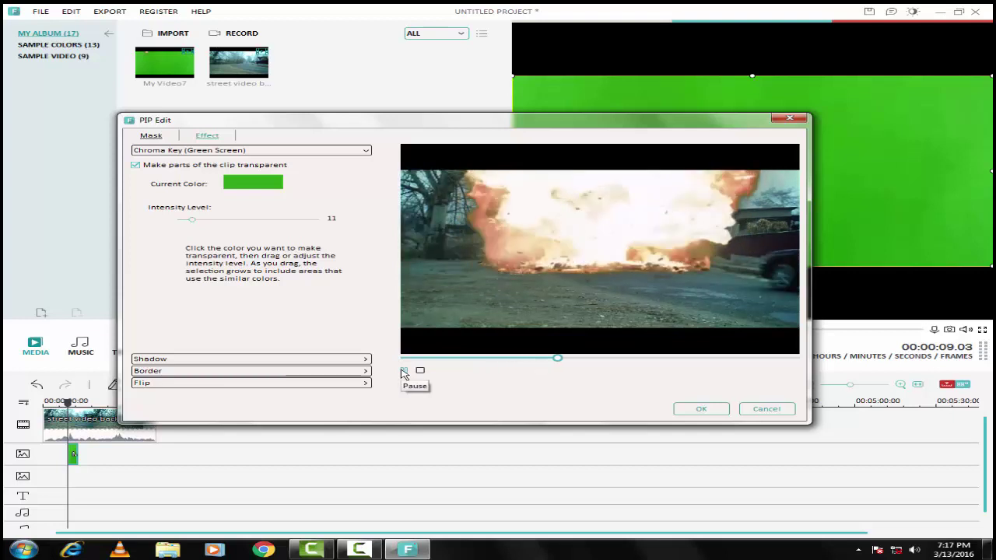
click(404, 373)
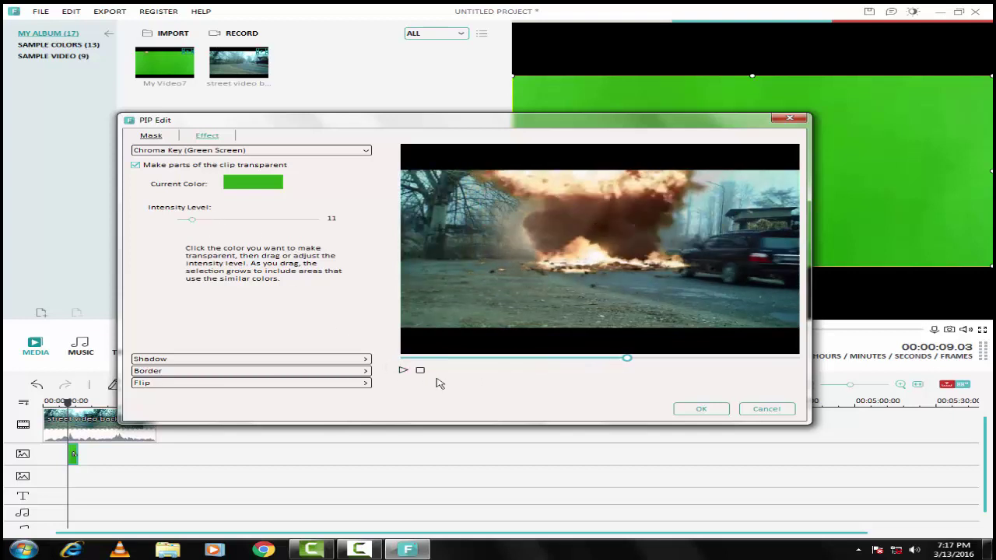
click(700, 410)
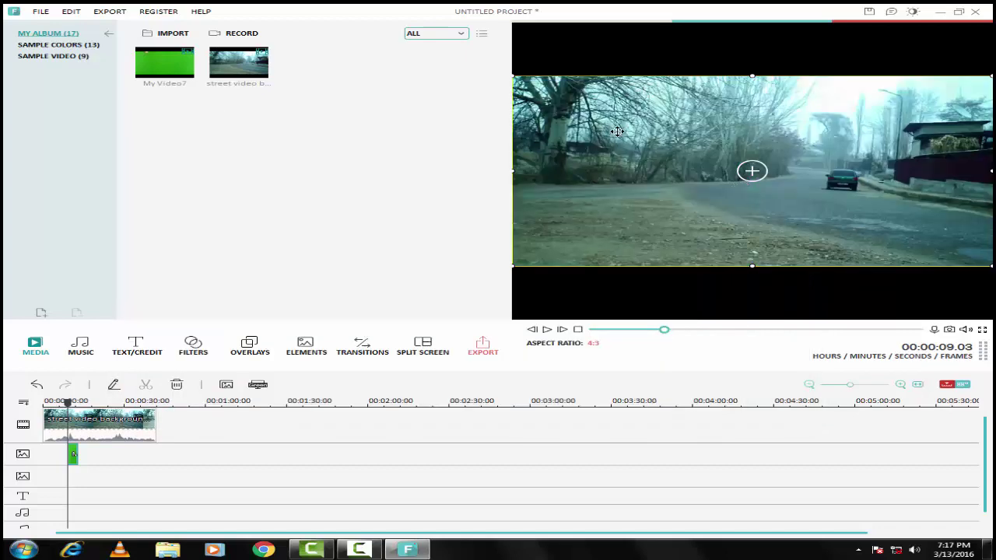
- Play the composite to about 11 seconds, then shrink the explosion overlay and reposition it lower and further left over the road
click(548, 330)
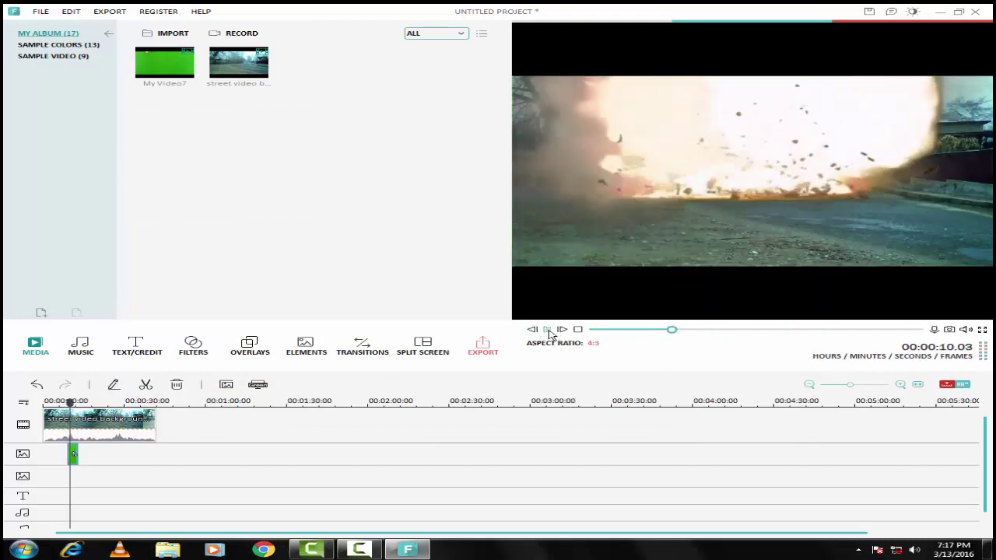
click(577, 93)
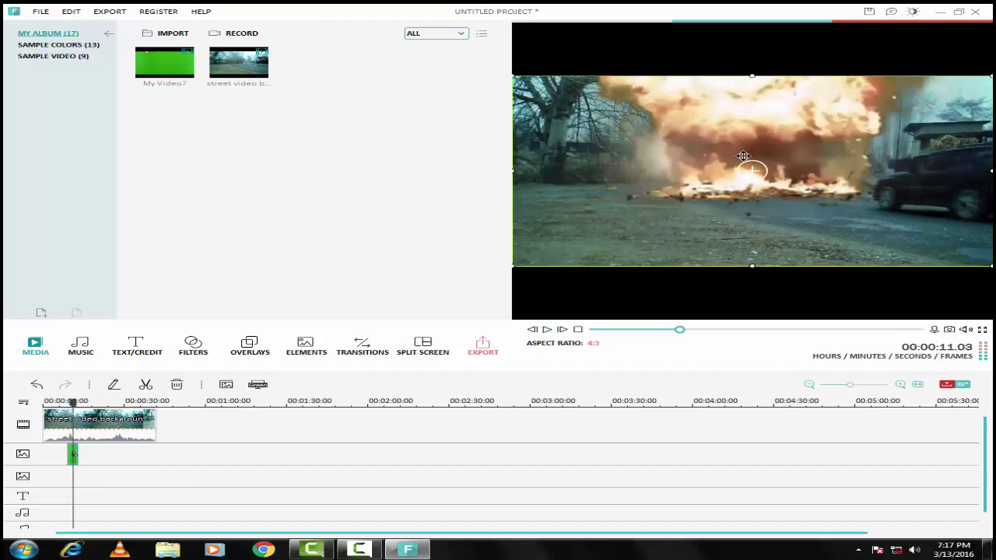
drag(514, 75, 568, 98)
drag(780, 181, 716, 187)
- Replay the composite from the start of the timeline through the resized explosion and pause at about 11 seconds
drag(76, 410, 36, 413)
click(547, 330)
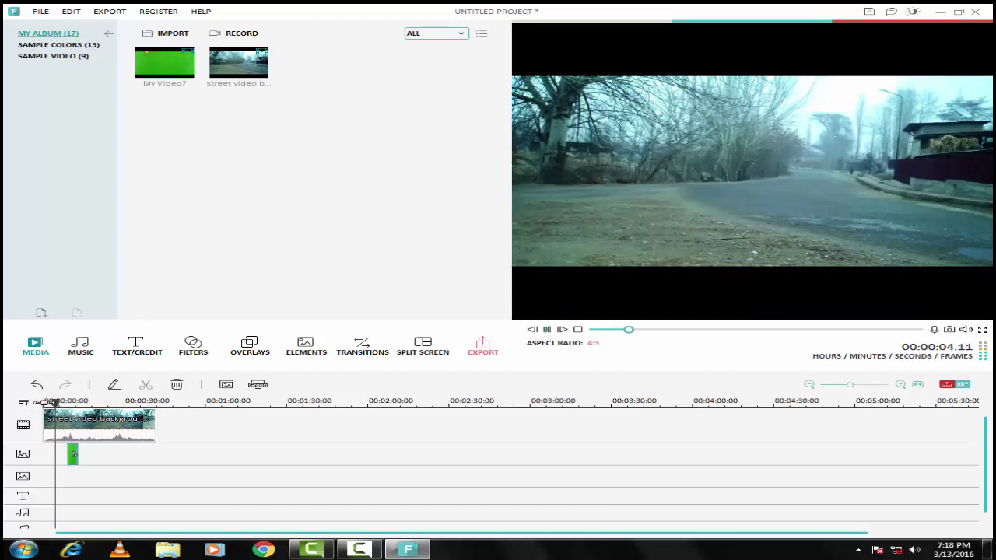
click(547, 330)
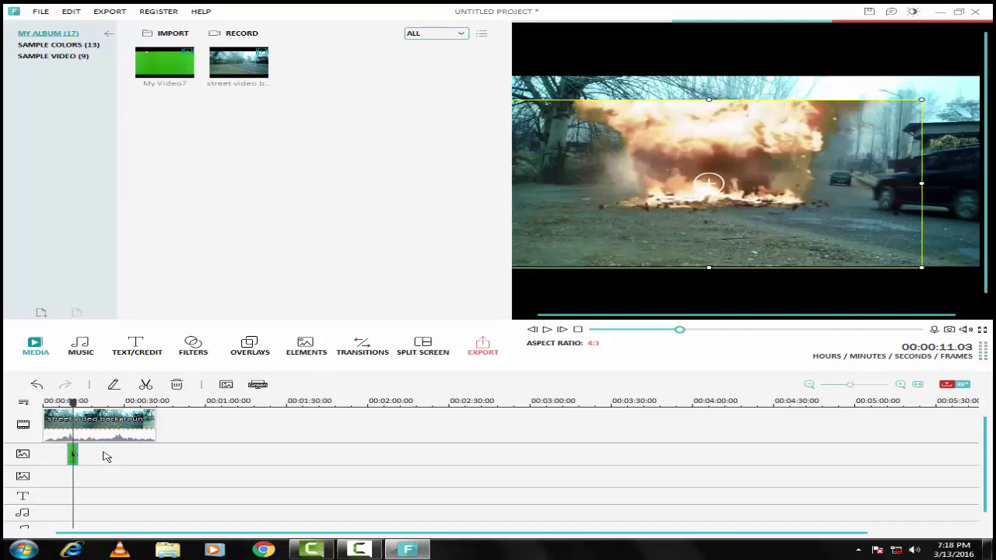
- Review the explosion overlay's Chroma Key (Green Screen) settings and close them without changes
scroll(230, 400, up, 1)
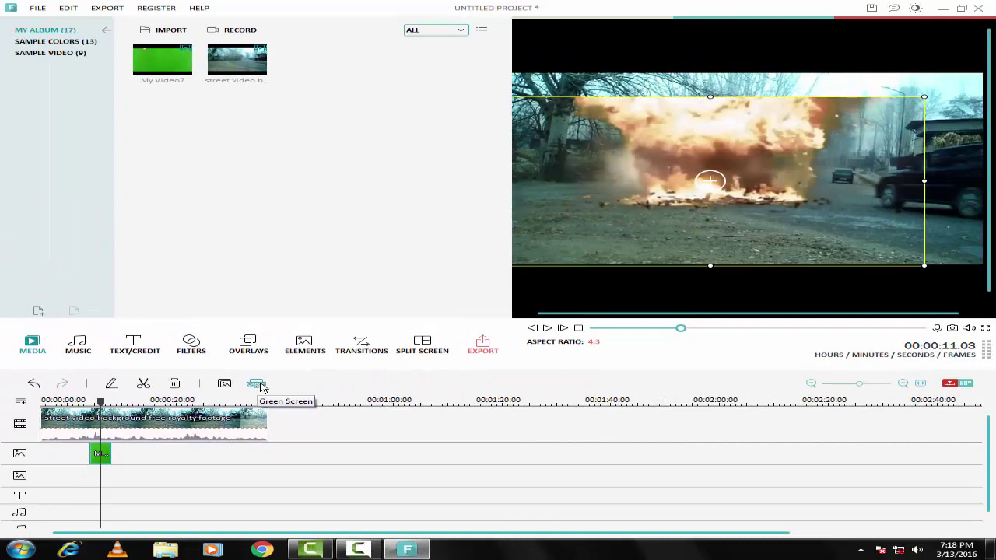
click(259, 384)
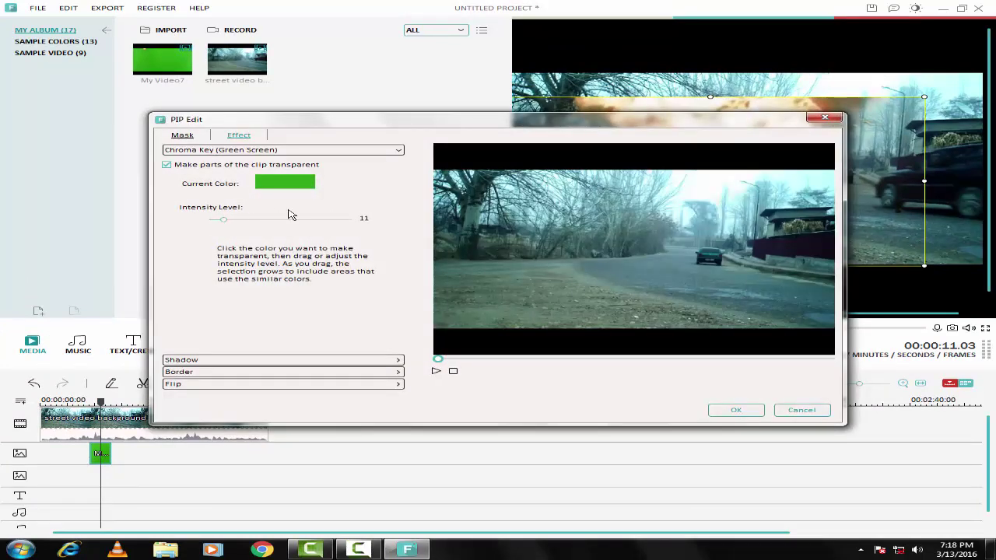
click(827, 119)
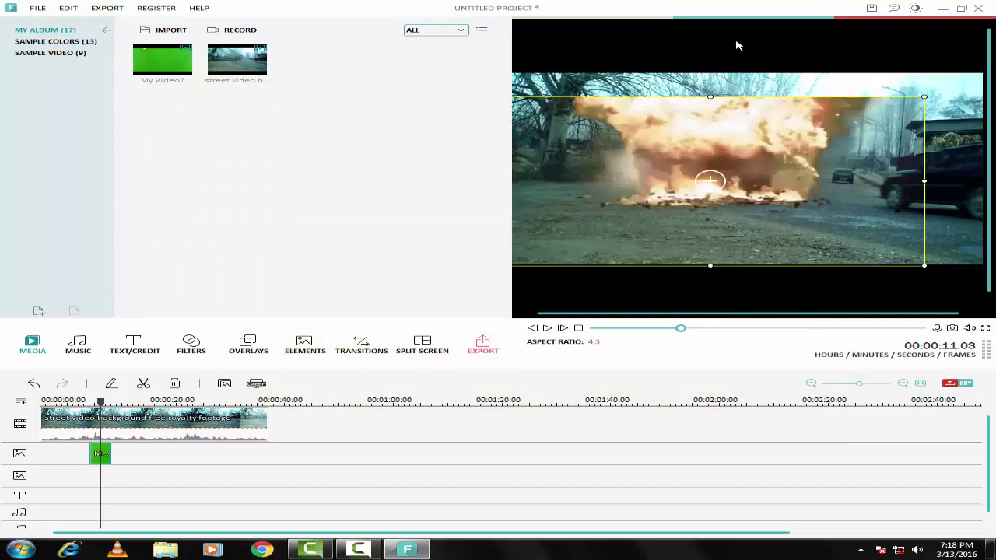
click(944, 9)
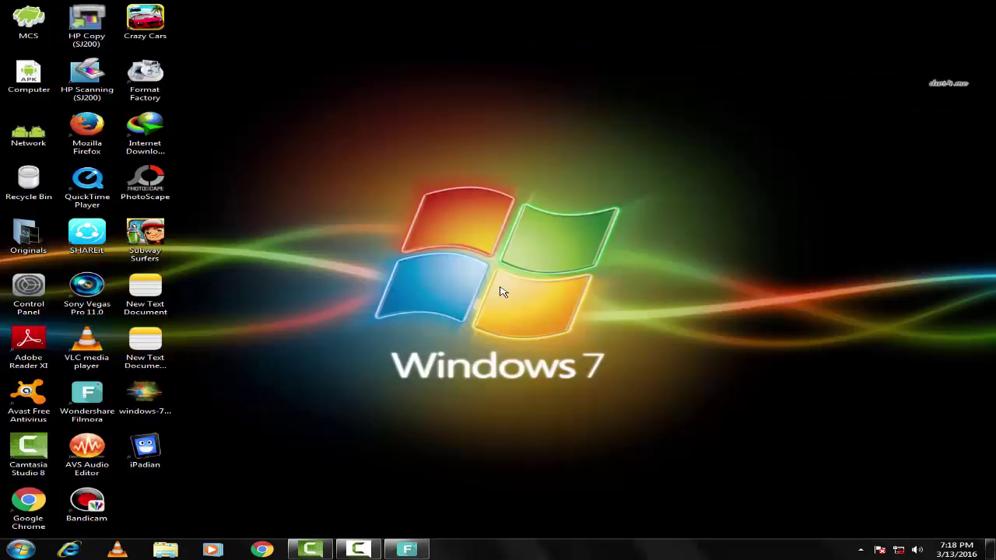
right_click(367, 190)
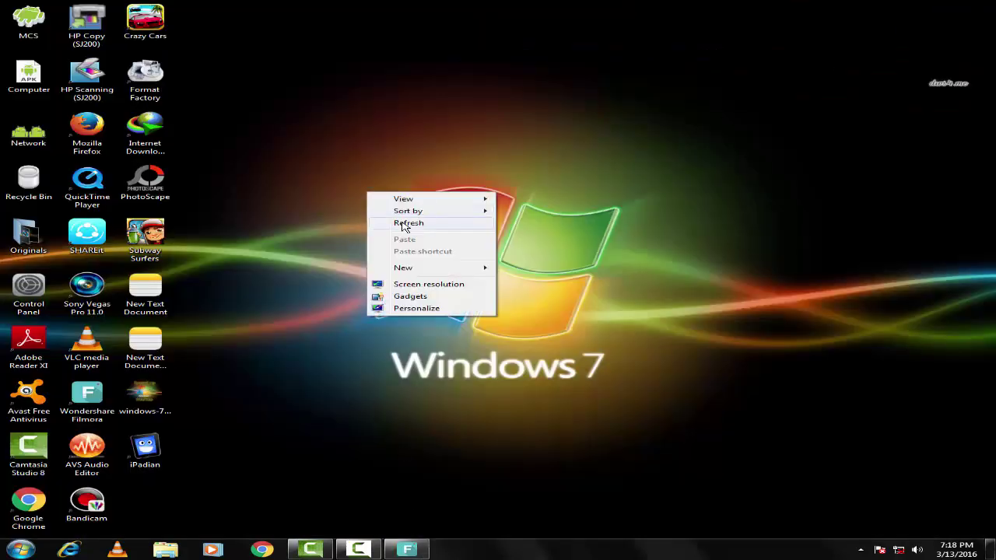
click(400, 221)
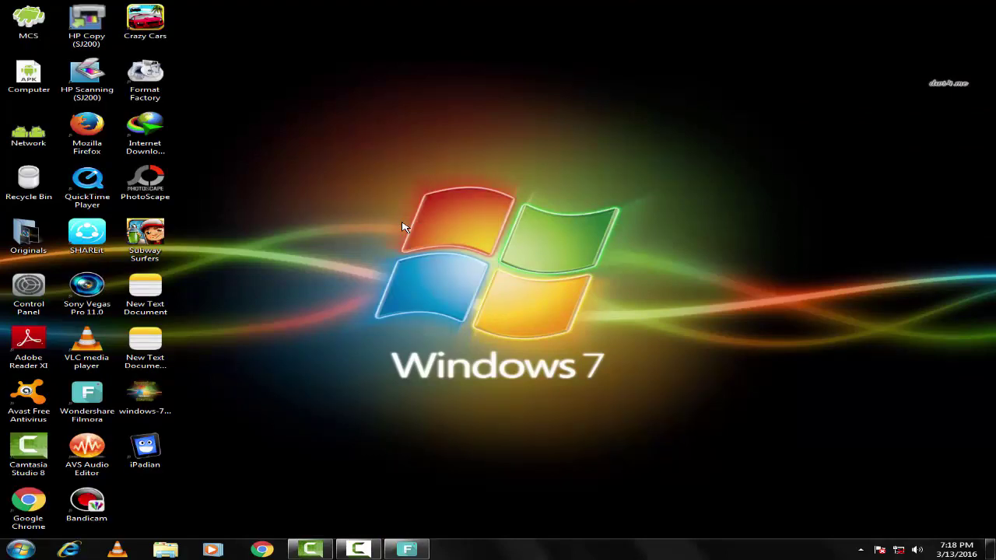
right_click(403, 226)
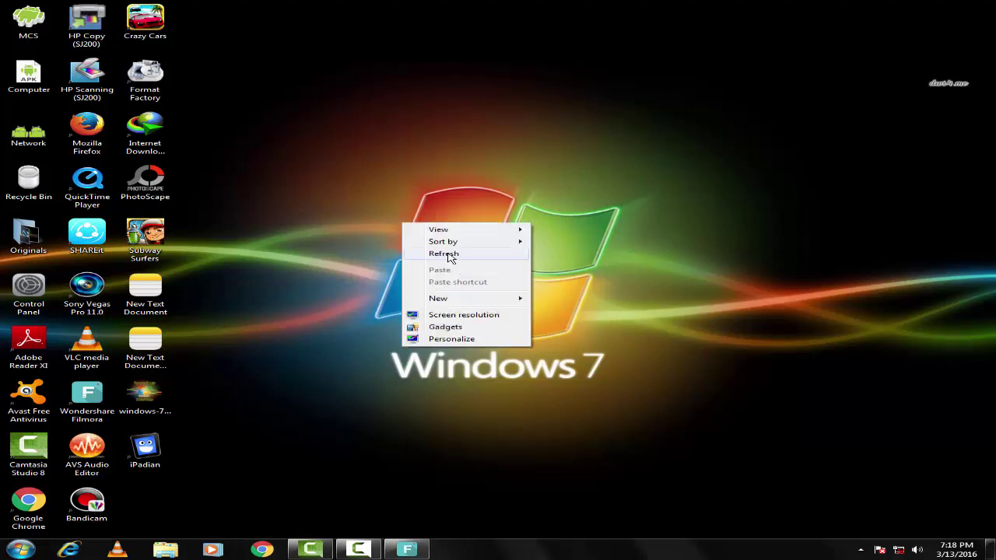
click(449, 258)
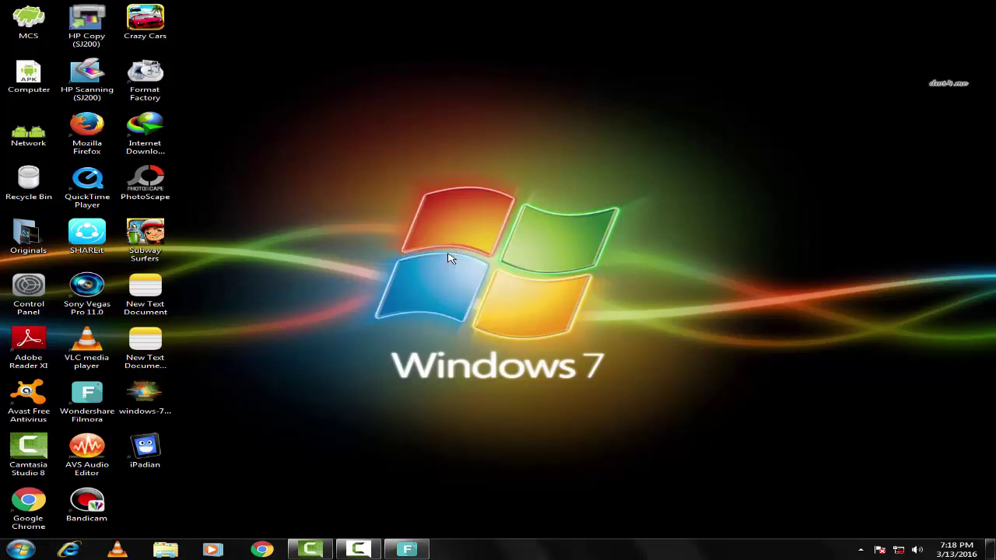
click(359, 549)
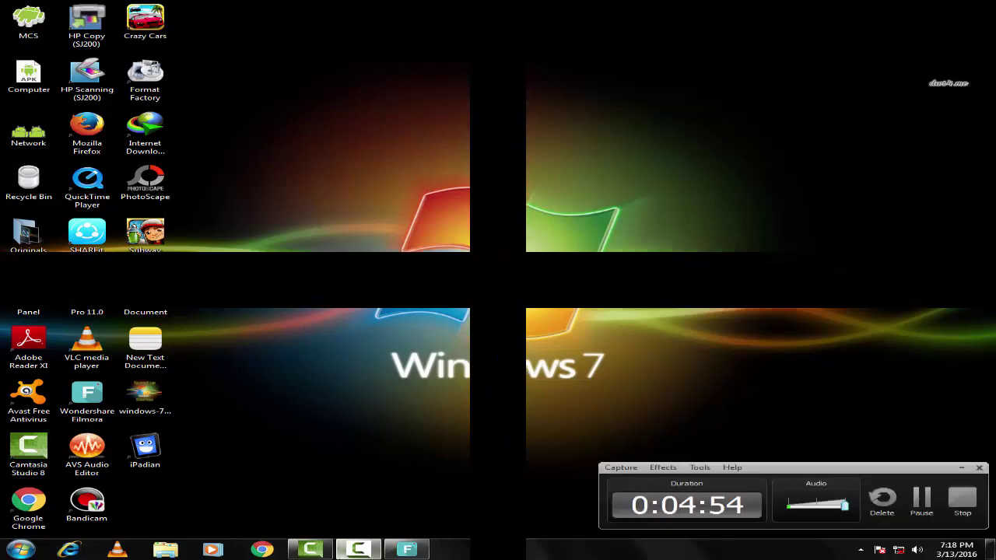